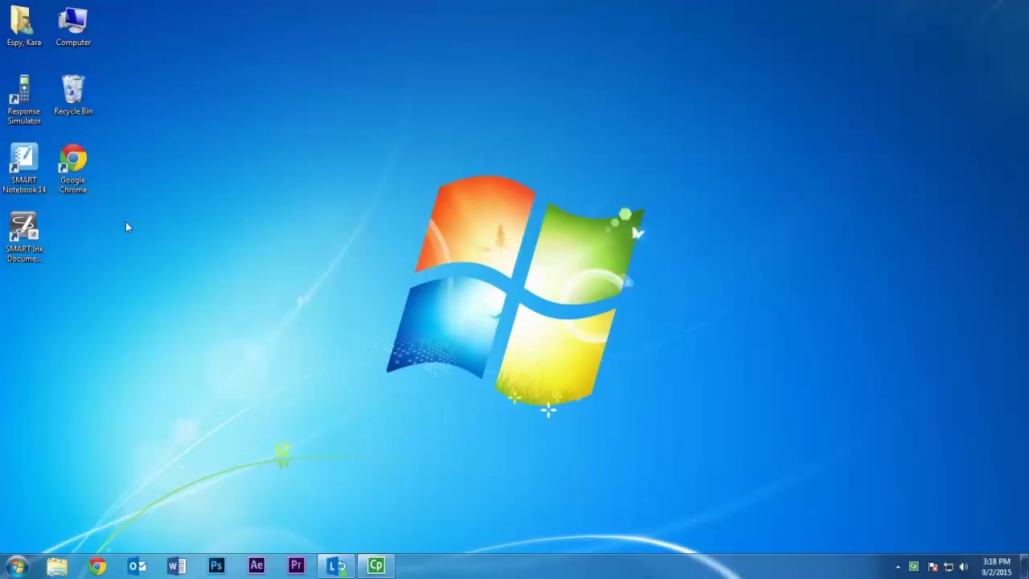
- Launch the web browser on the Park Hill School District homepage and scroll down to Quick Links
left_click(85, 187)
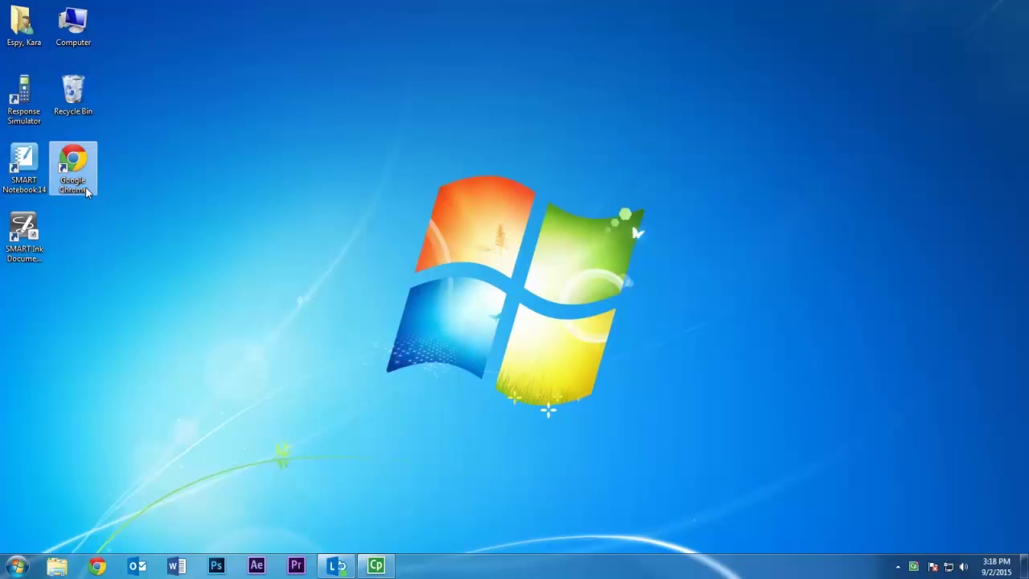
double_click(85, 190)
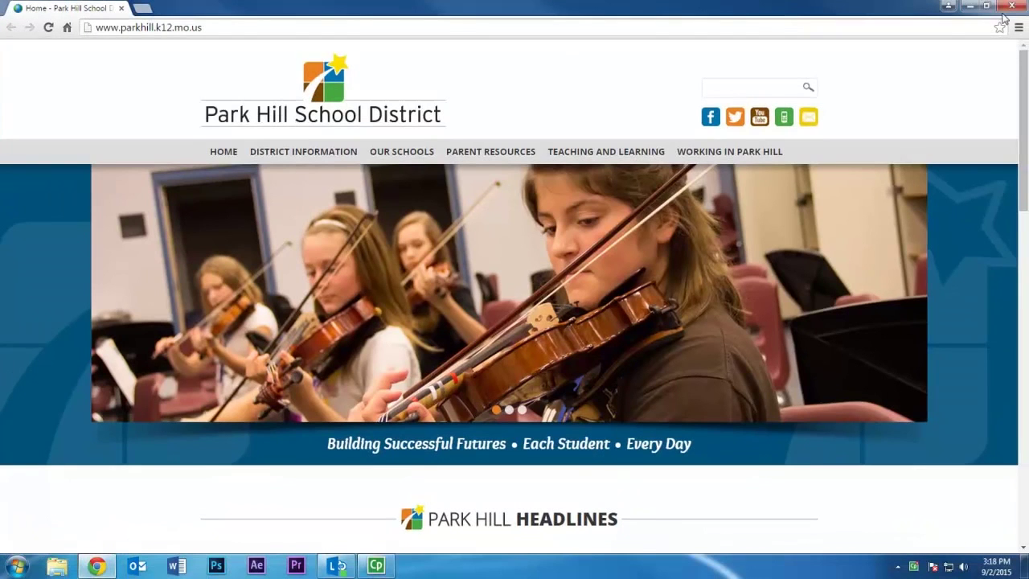
left_click_drag(1019, 117, 1020, 402)
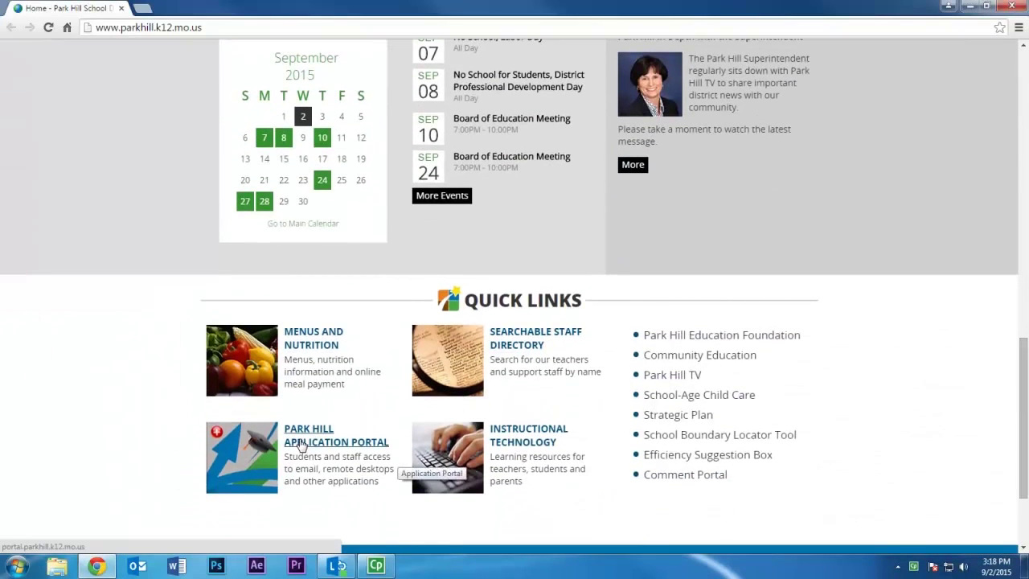
- Go to portal.parkhill.k12.mo.us to reach the Application Portal sign-in page
left_click(185, 28)
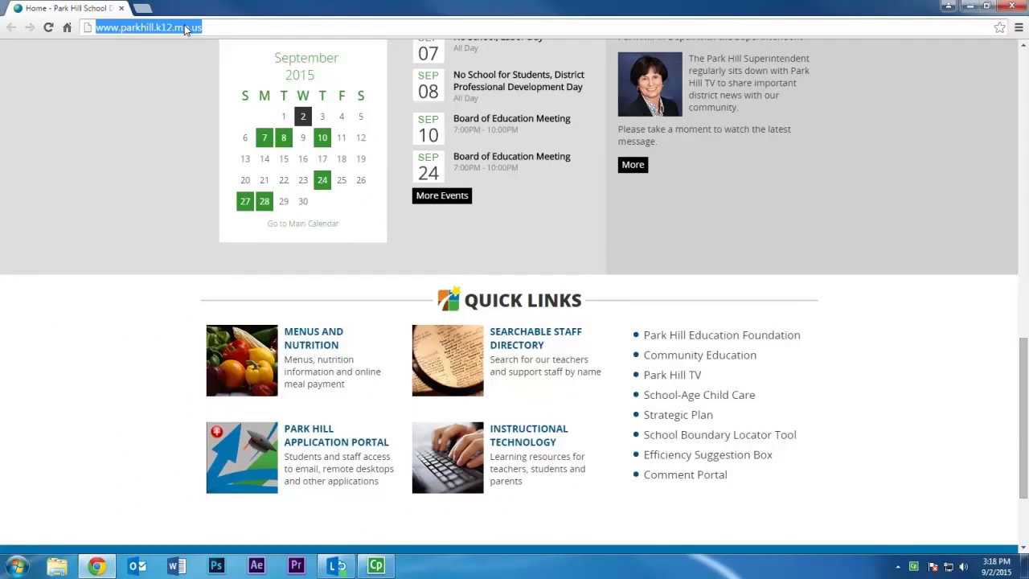
type("portal.par")
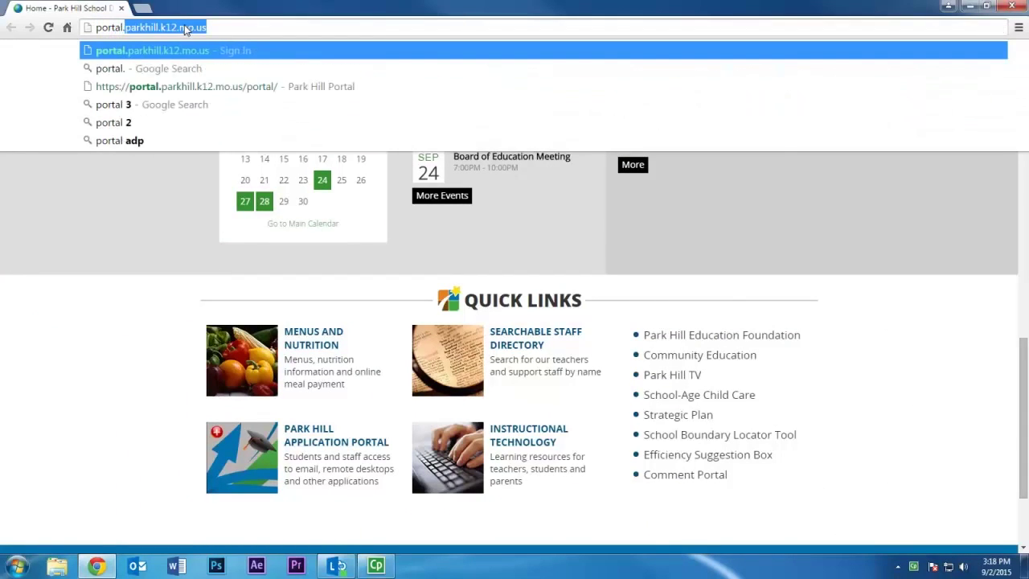
type("khill.")
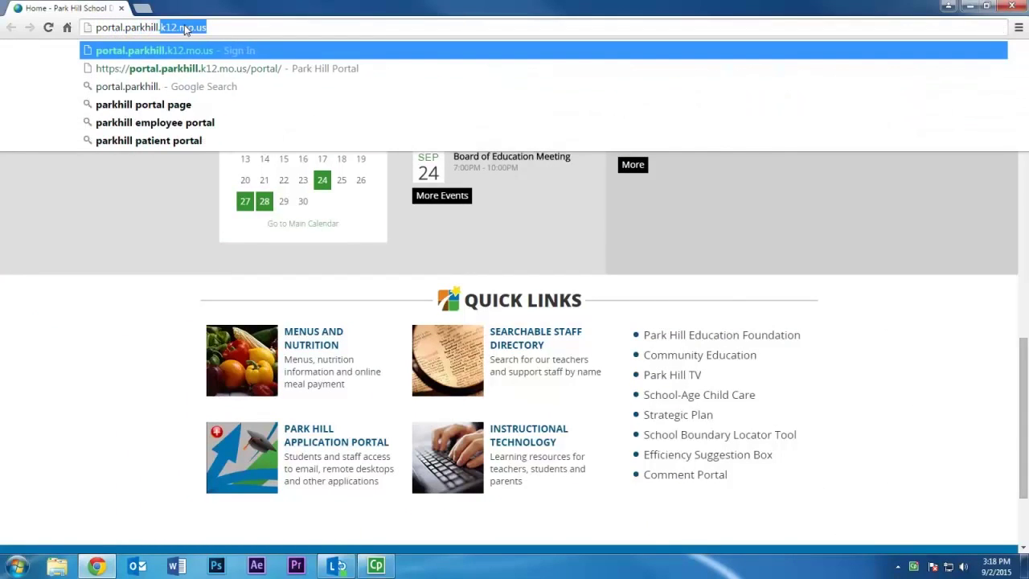
type("k12.mo.us")
key("Return")
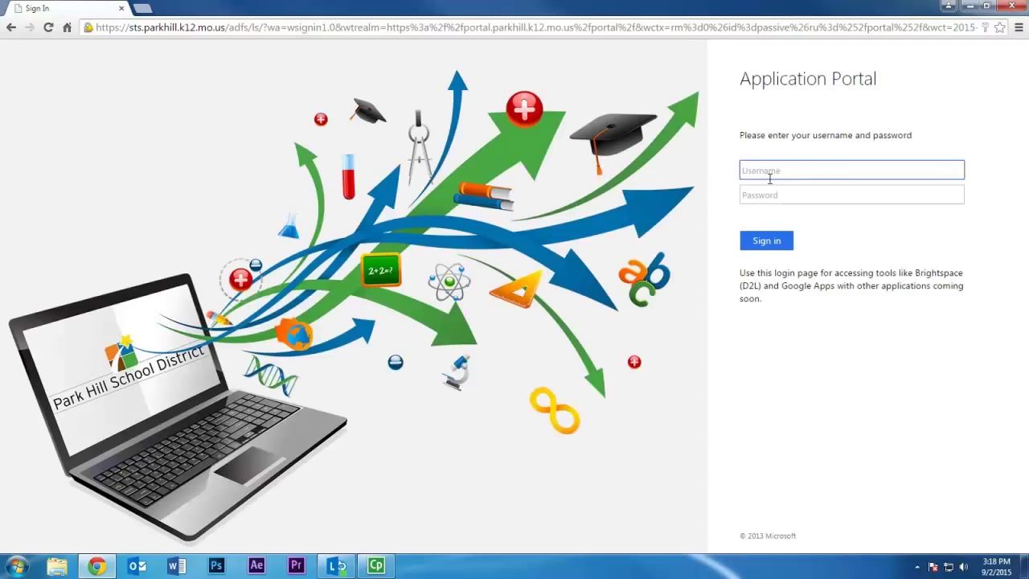
- Sign in to the Application Portal with the district username and password, then open Helpdesk
key("Tab")
type("********")
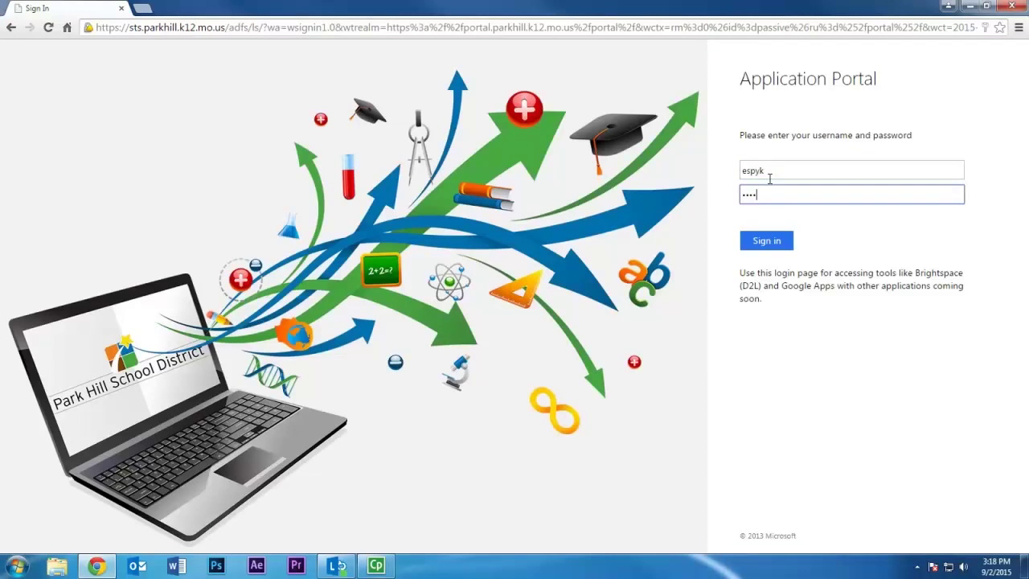
key("Return")
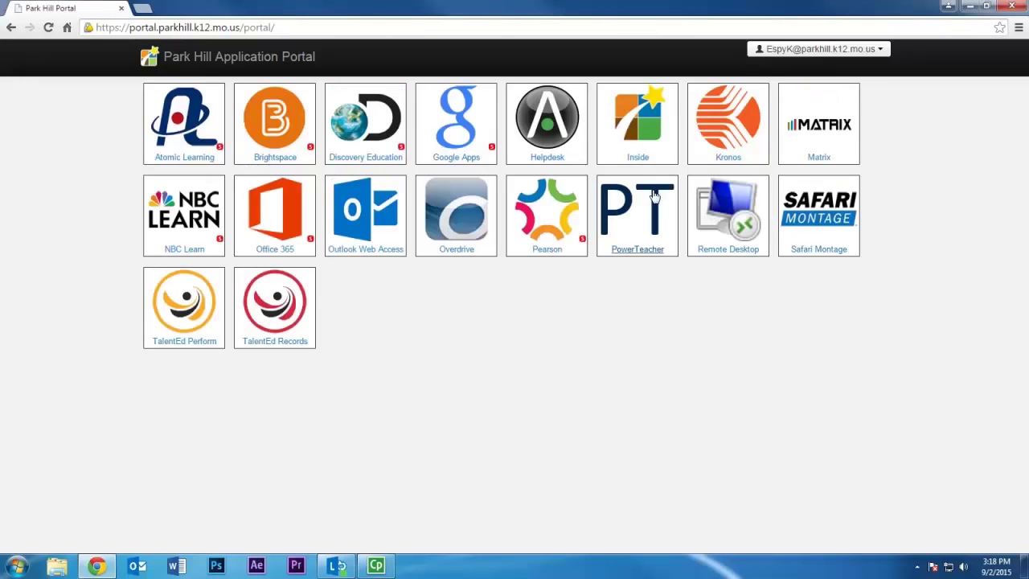
left_click(580, 156)
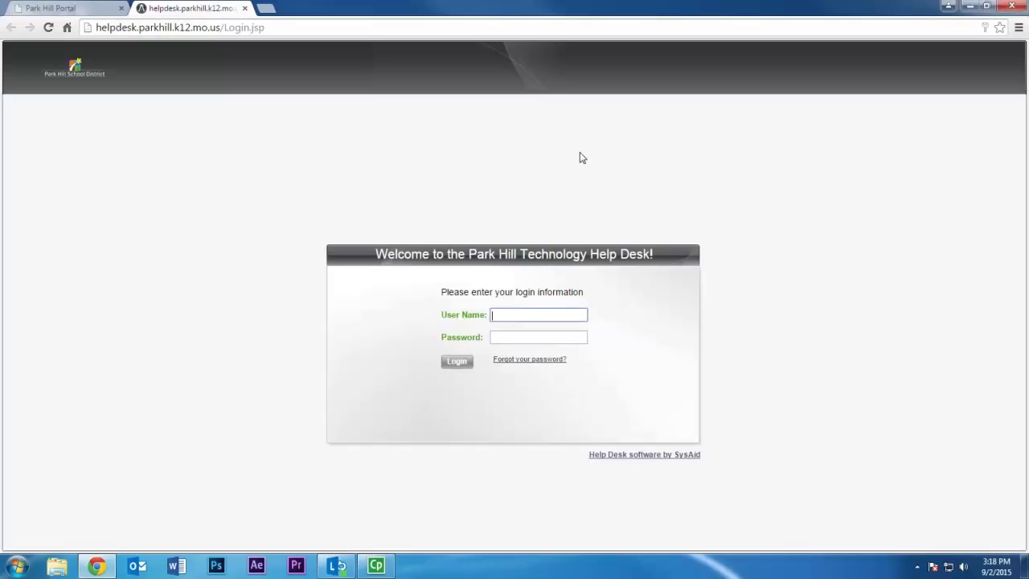
- Log into the Technology Help Desk with the district user name, then start a new incident report
key("Tab")
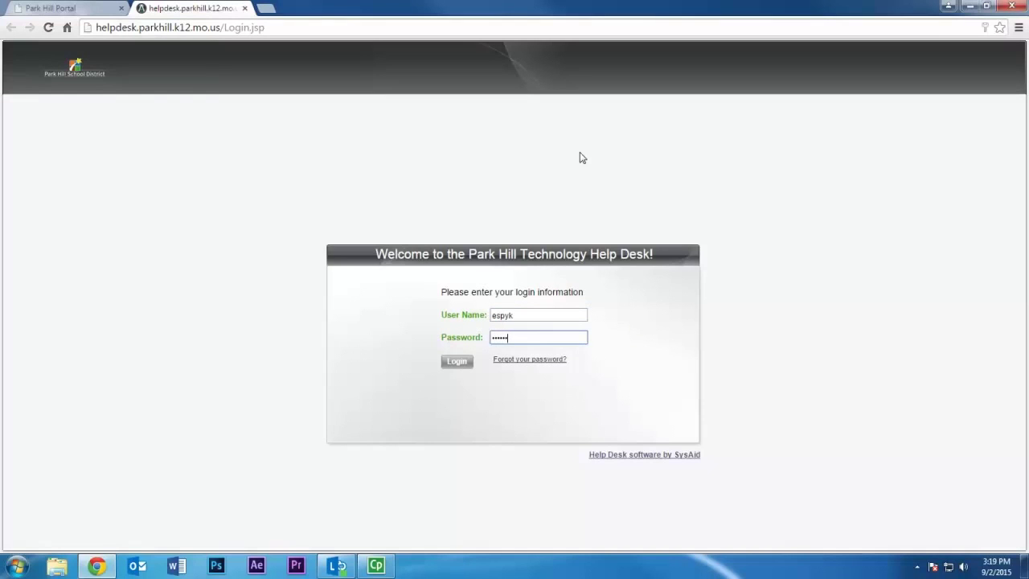
key("Return")
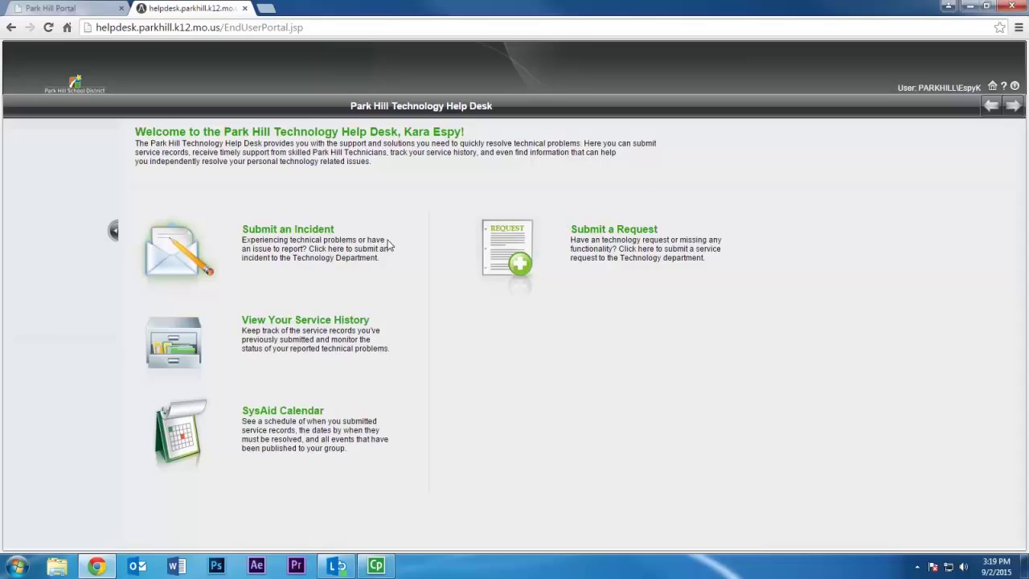
left_click(320, 236)
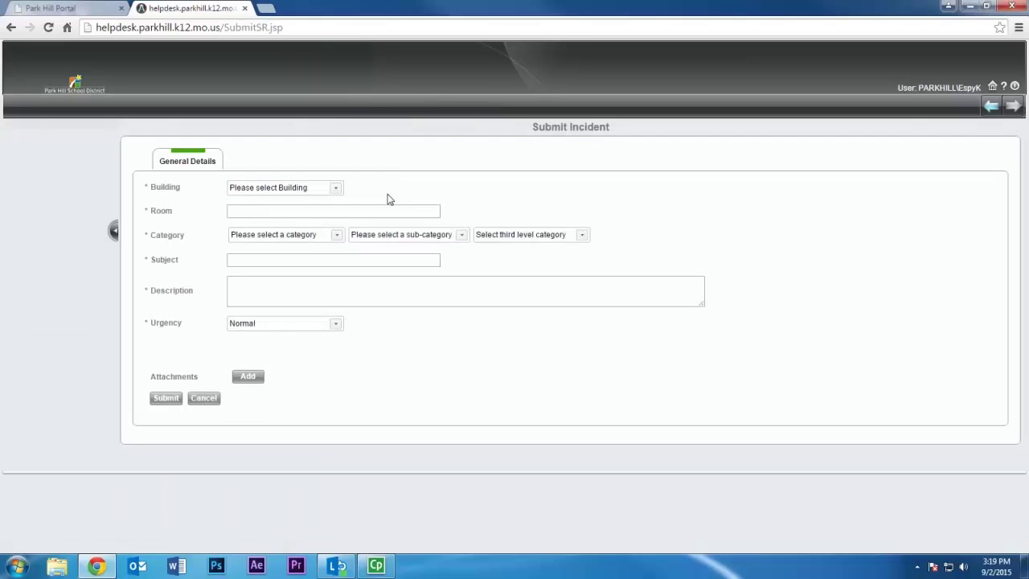
- Set building CO - Central Office, category Audio/Visual Equipment > Projector > No Video, subject 'Projector won't turn on'
left_click(338, 189)
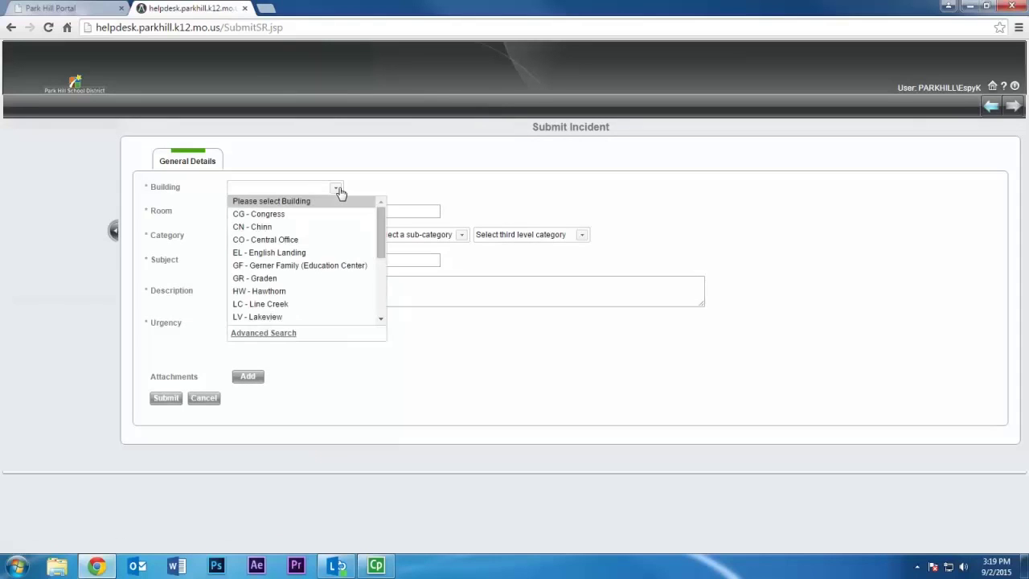
left_click(350, 243)
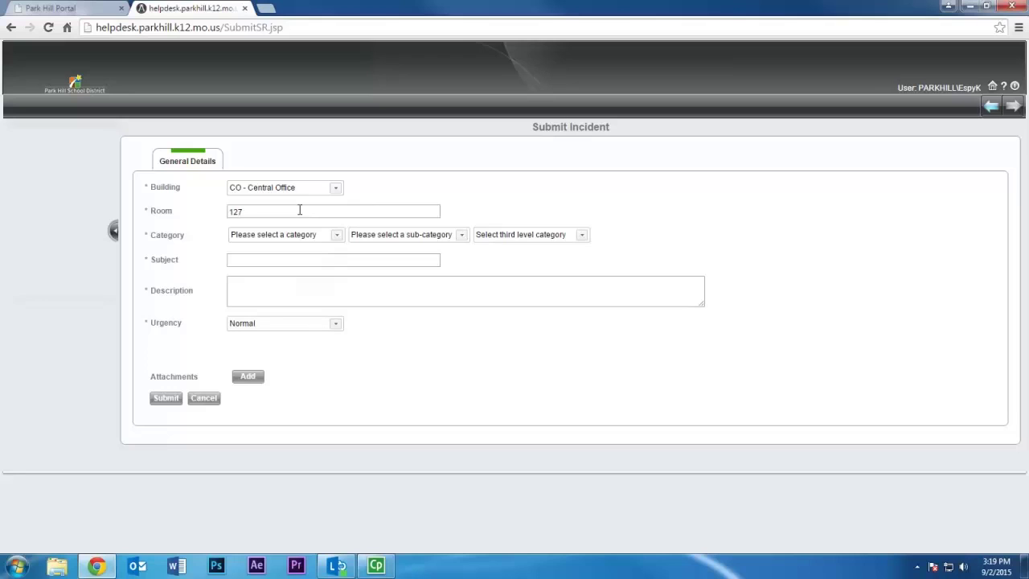
left_click(338, 238)
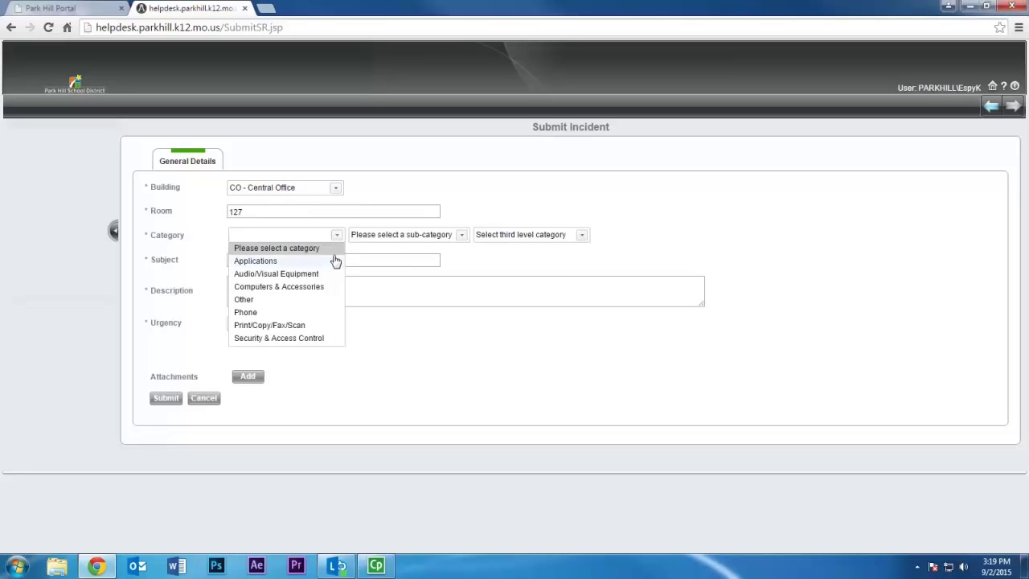
left_click(333, 274)
left_click(415, 234)
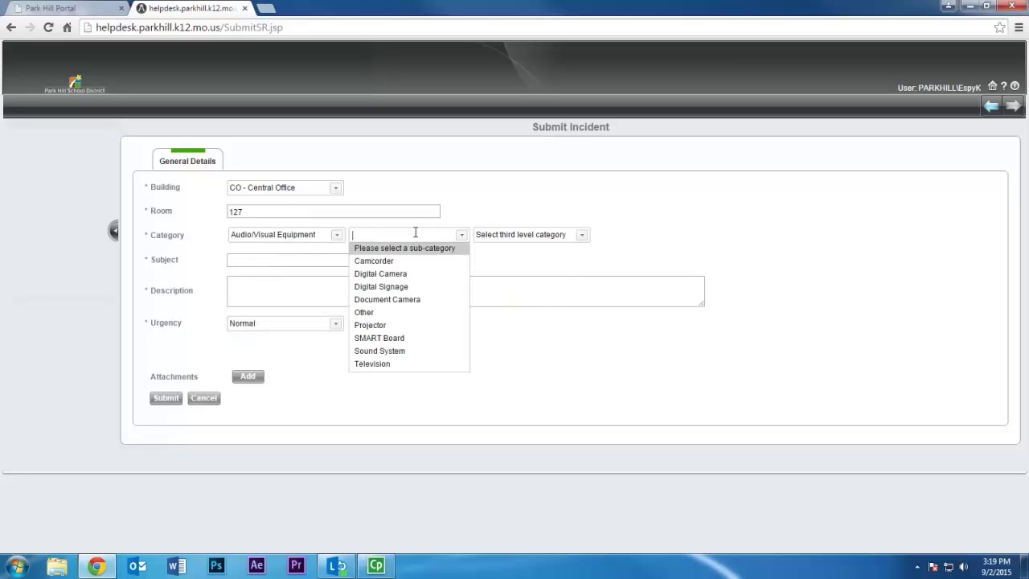
left_click(408, 325)
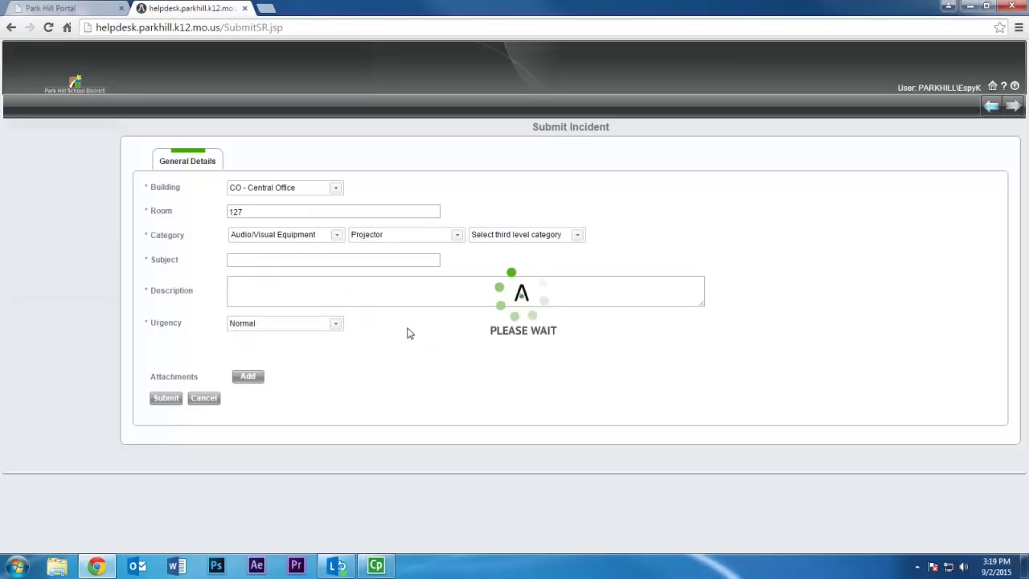
left_click(555, 236)
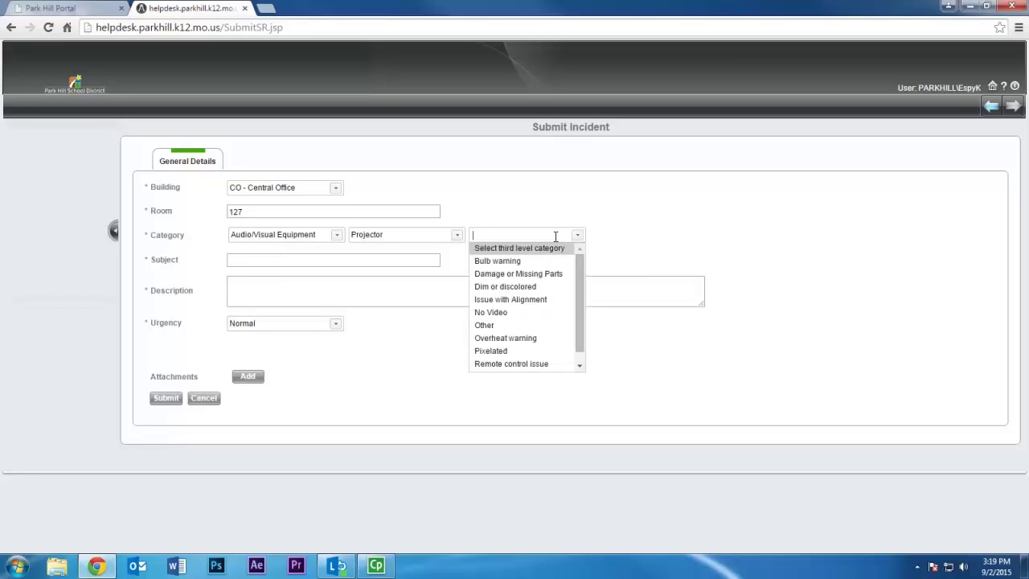
left_click(523, 314)
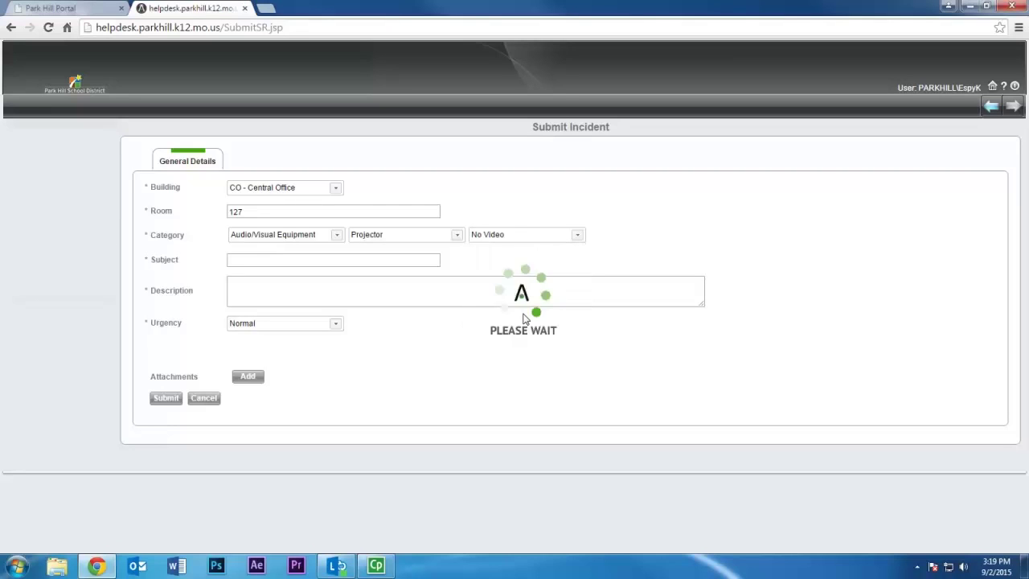
left_click(351, 257)
type("Projector")
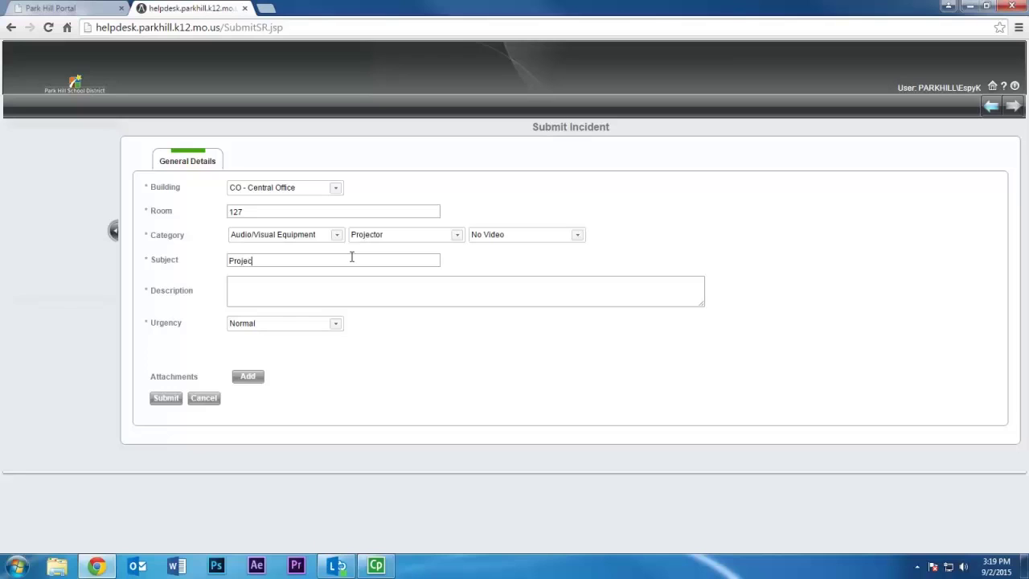
type(" won't turn on")
- Describe that pressing ON on the remote only flashes the projector light, then check the urgency levels
type("When I press ON button on remot")
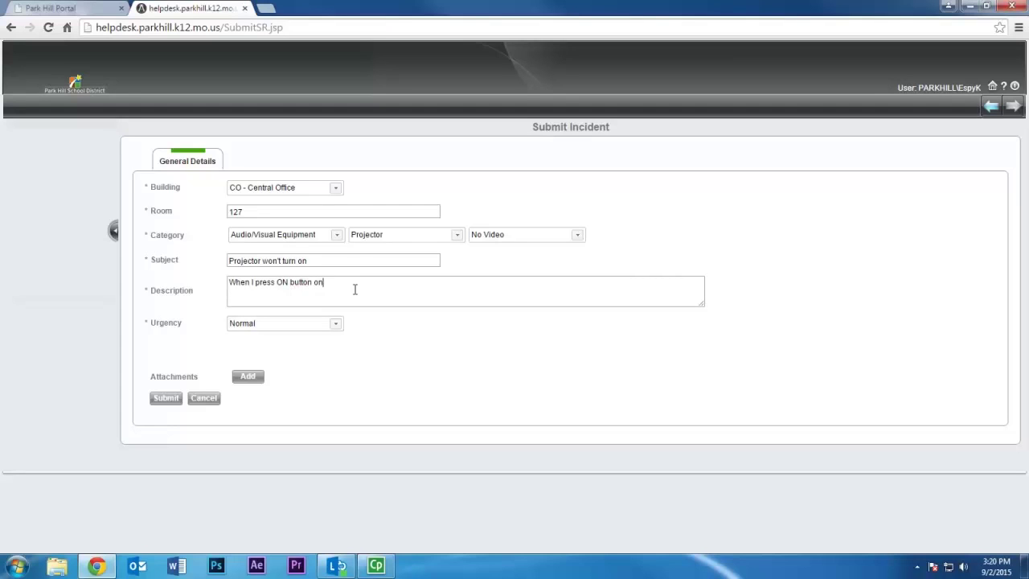
type("e the light on the projector flashes, but nothing else happens.")
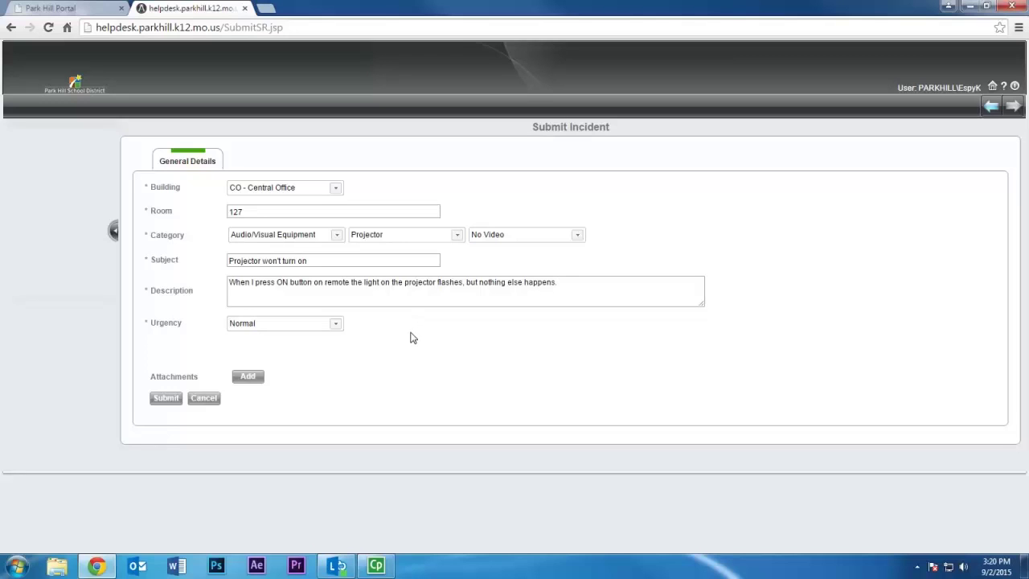
left_click(337, 327)
- Submit the projector incident with urgency left at Normal
left_click(167, 399)
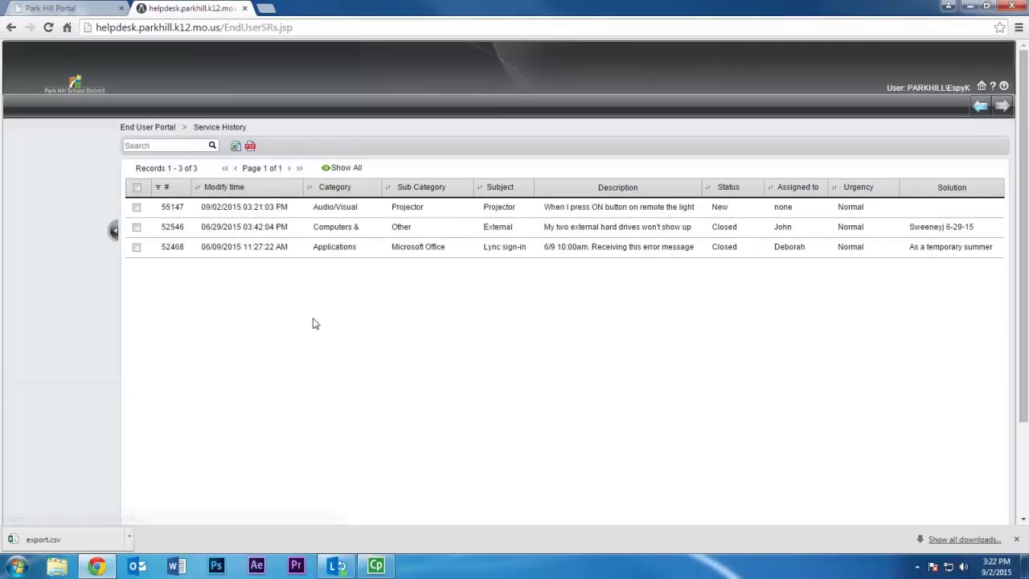
- Open record 55147 in the service history to view its New status and details
left_click(658, 212)
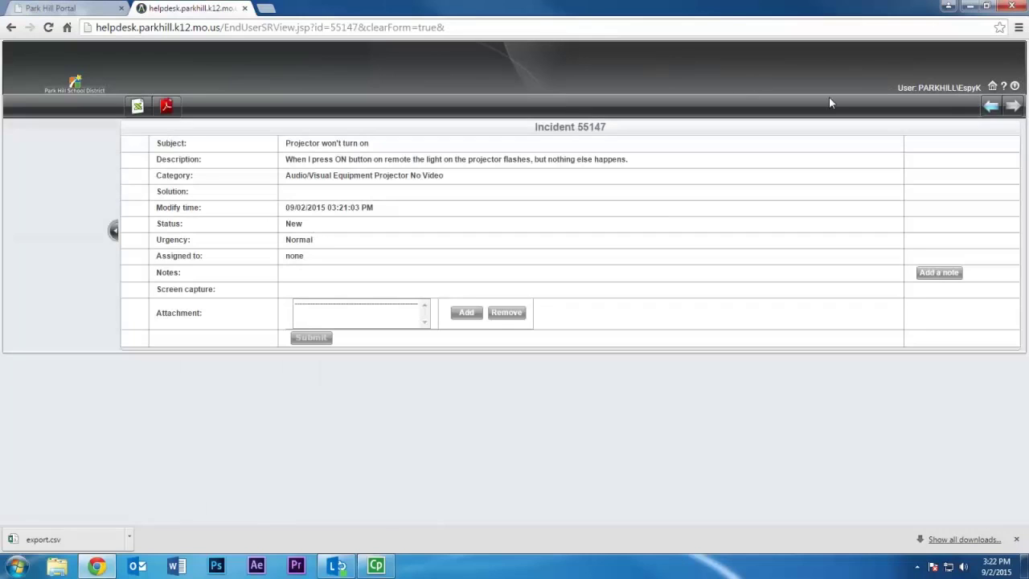